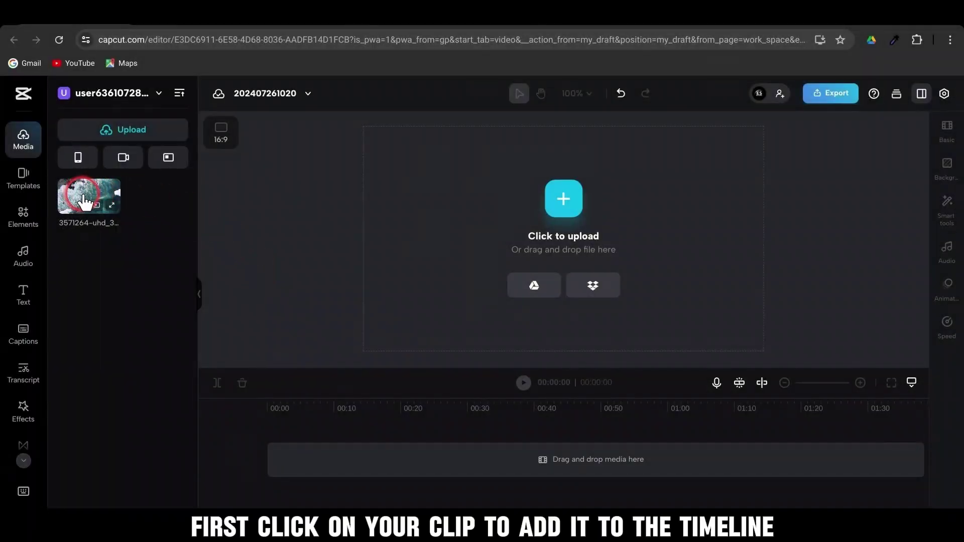
Place the uploaded ocean clip on the timeline and add a default 'Add heading' text layer
{"action": "left_click", "coordinate": [84, 199]}
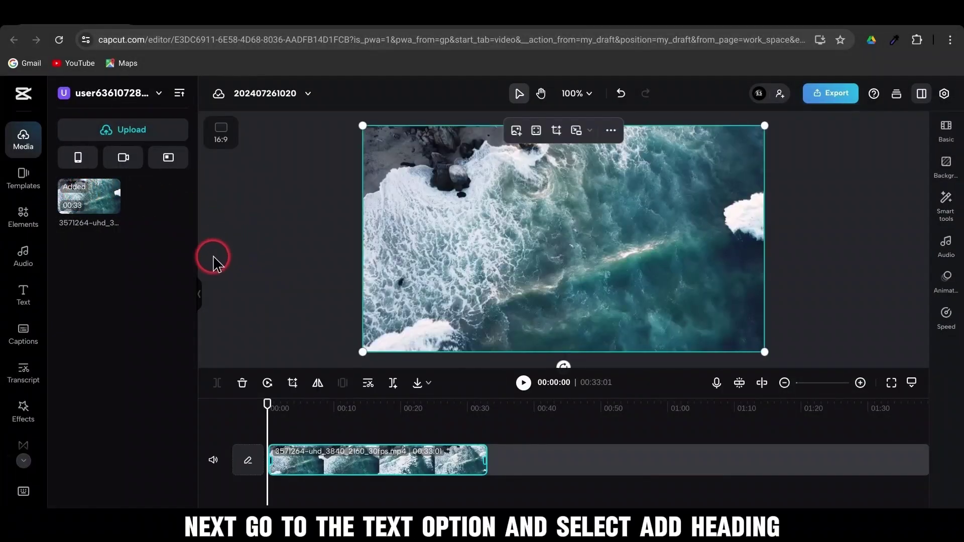
{"action": "left_click", "coordinate": [18, 301]}
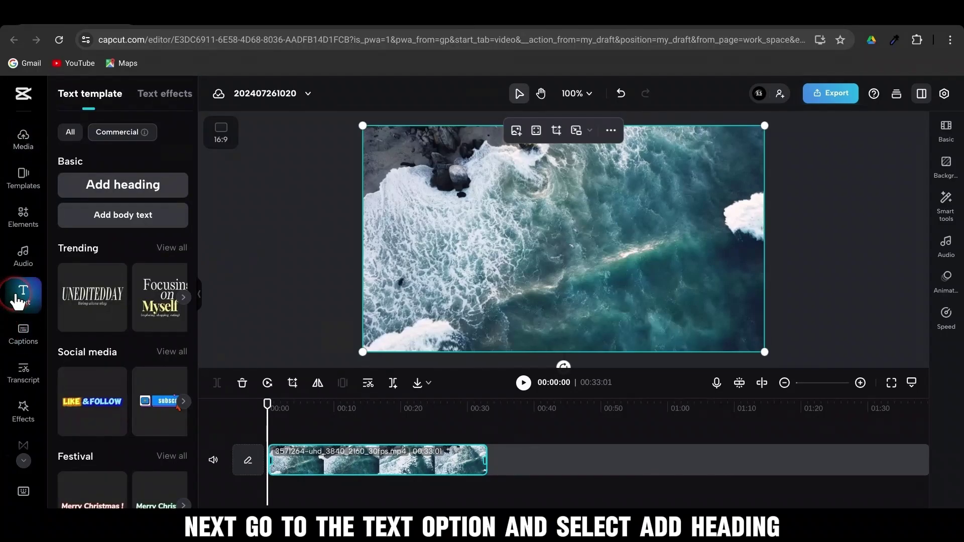
{"action": "left_click", "coordinate": [148, 192]}
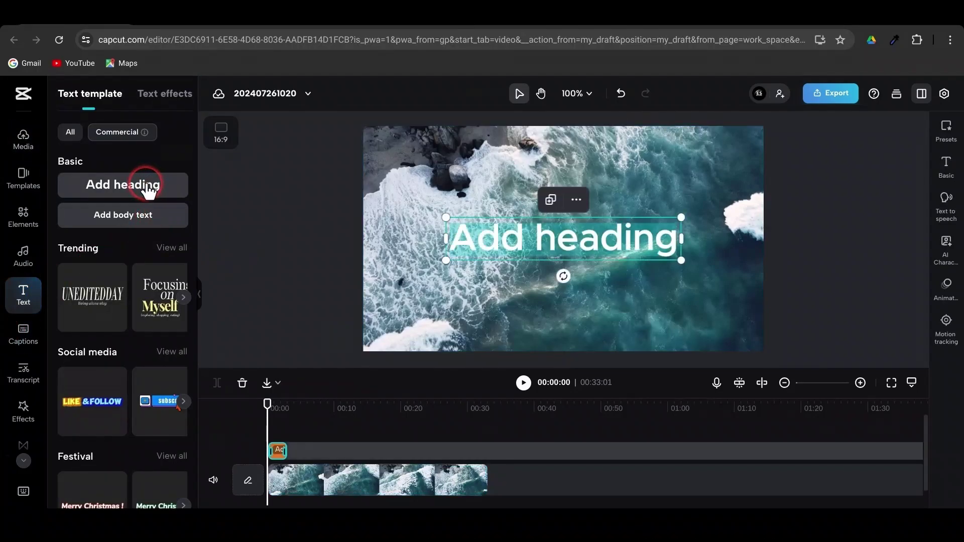
Replace the heading placeholder with 'TEXT' and set its font to ZY Fervent
{"action": "left_click", "coordinate": [946, 166]}
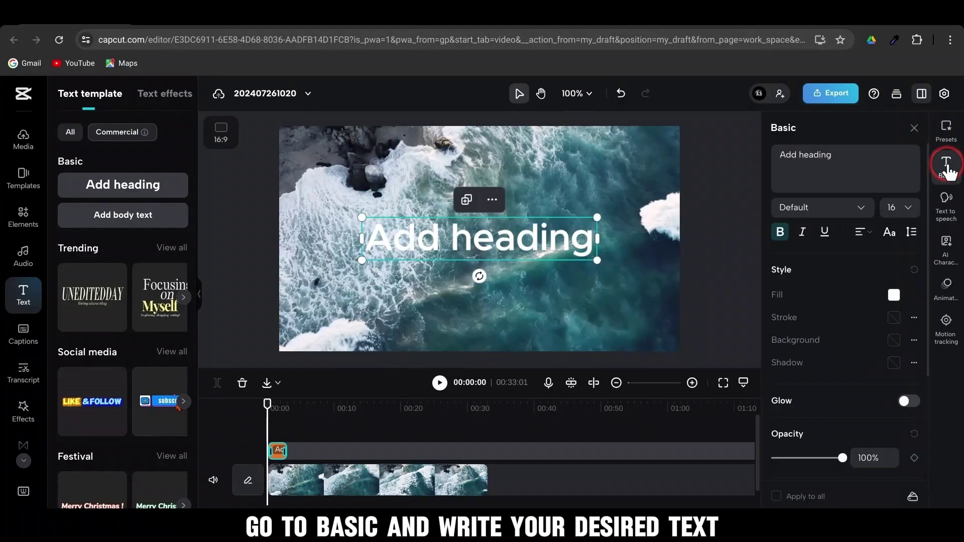
{"action": "key", "text": "ctrl+a"}
{"action": "key", "text": "BackSpace"}
{"action": "type", "text": "TEX"}
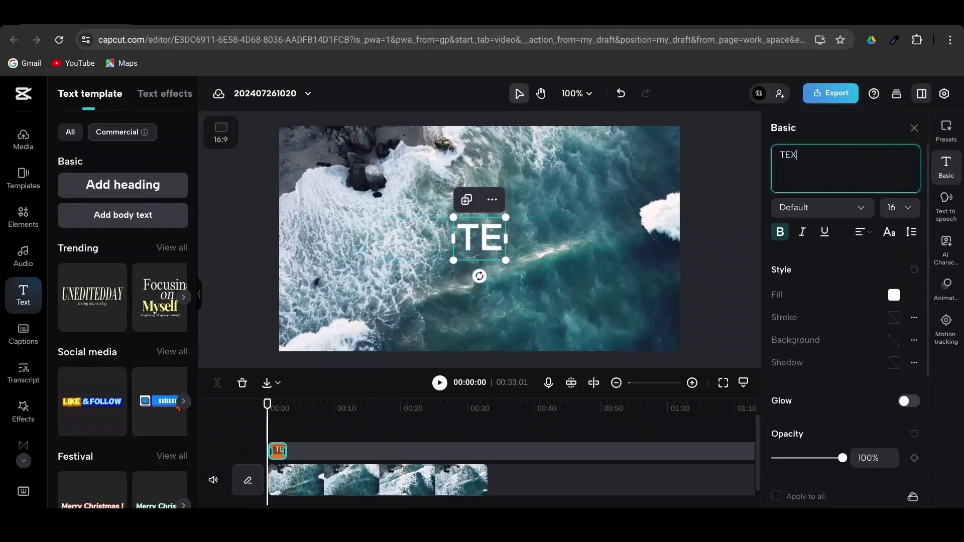
{"action": "left_click", "coordinate": [854, 208]}
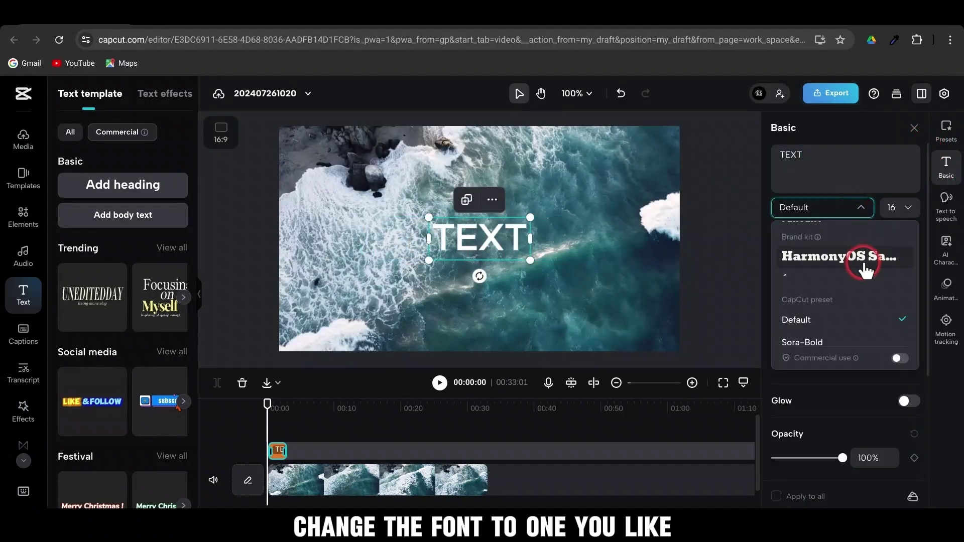
{"action": "scroll", "coordinate": [859, 271], "scroll_direction": "down", "scroll_amount": 2}
{"action": "scroll", "coordinate": [851, 291], "scroll_direction": "down", "scroll_amount": 2}
{"action": "scroll", "coordinate": [851, 286], "scroll_direction": "down", "scroll_amount": 2}
{"action": "scroll", "coordinate": [849, 280], "scroll_direction": "down", "scroll_amount": 1}
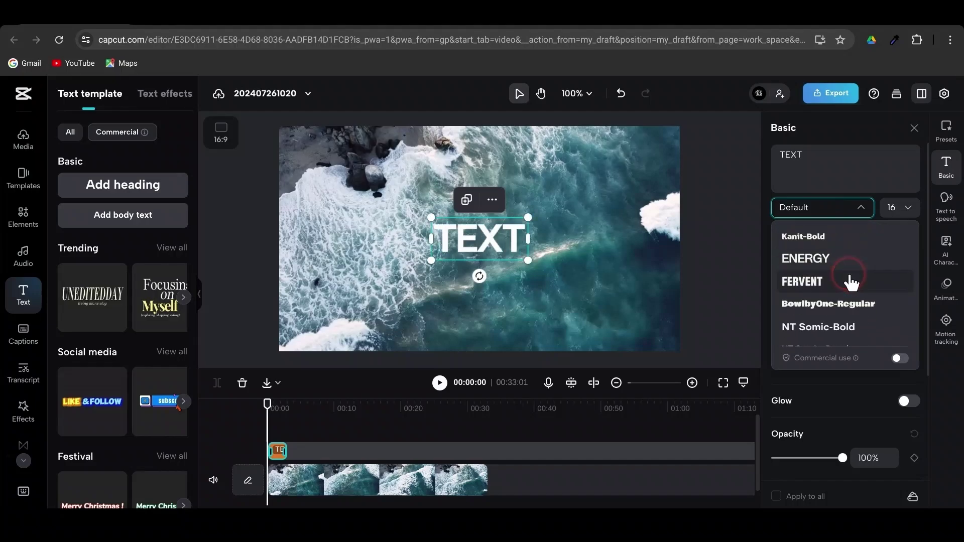
{"action": "left_click", "coordinate": [850, 277]}
Scale the 'TEXT' heading up by its corner handles until it fills most of the frame
{"action": "left_click_drag", "start_coordinate": [516, 217], "coordinate": [626, 157]}
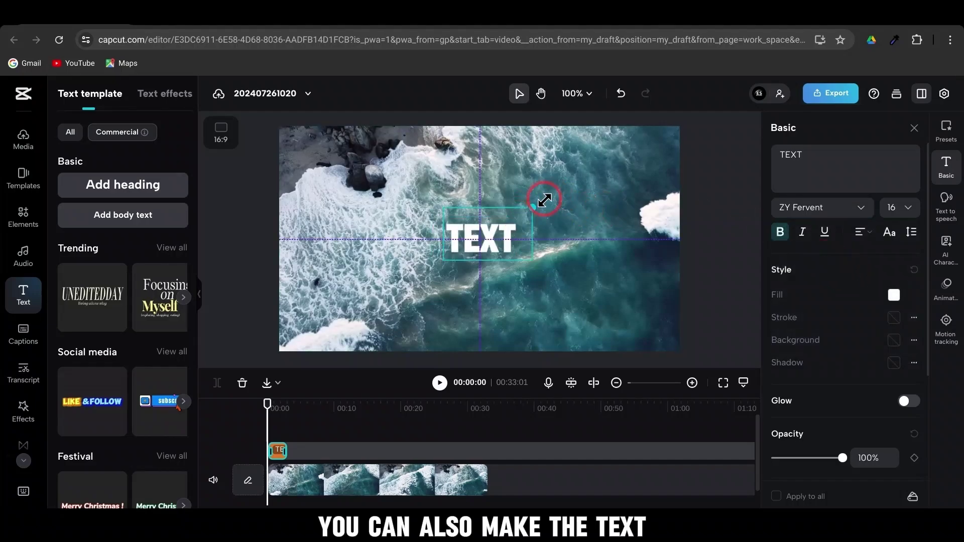
{"action": "left_click_drag", "start_coordinate": [439, 258], "coordinate": [334, 326]}
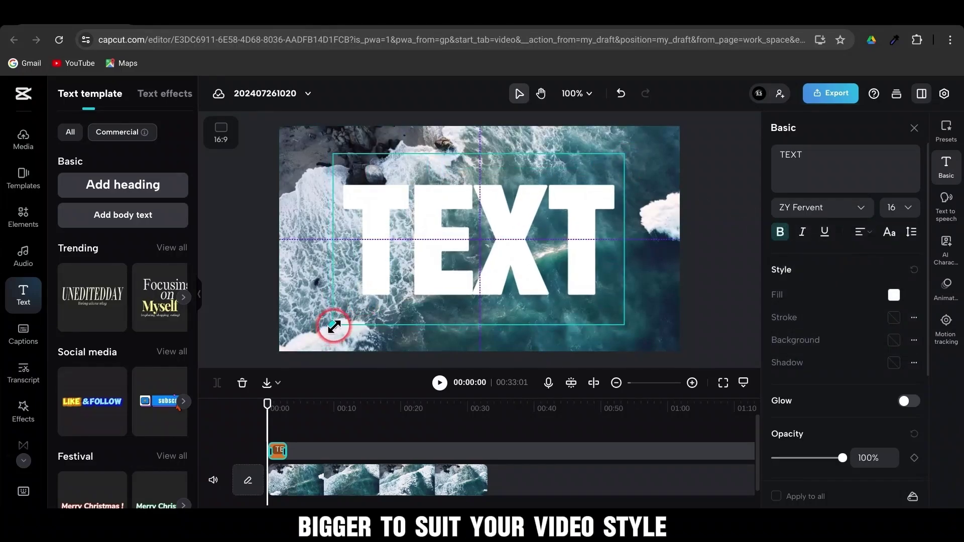
{"action": "left_click_drag", "start_coordinate": [625, 154], "coordinate": [637, 147]}
{"action": "left_click_drag", "start_coordinate": [334, 325], "coordinate": [321, 332]}
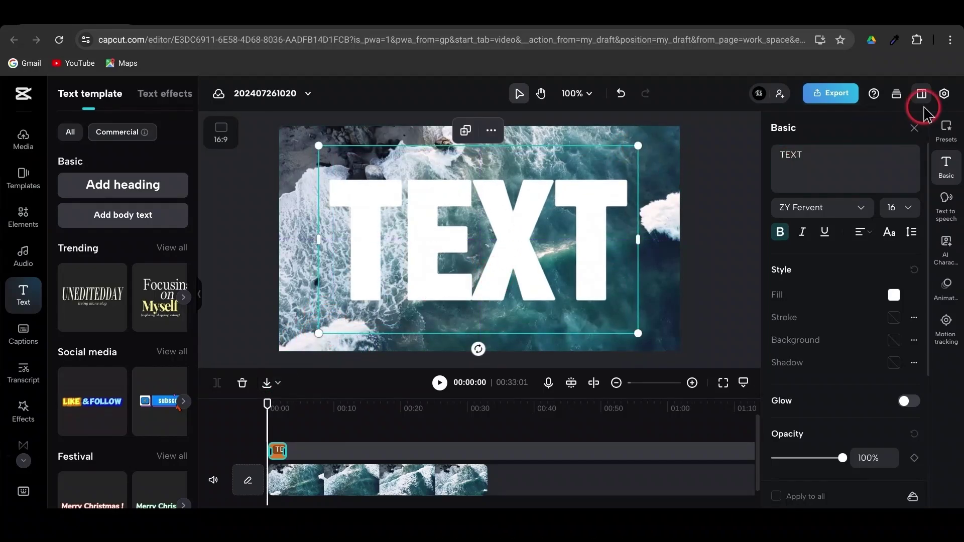
{"action": "left_click", "coordinate": [914, 129]}
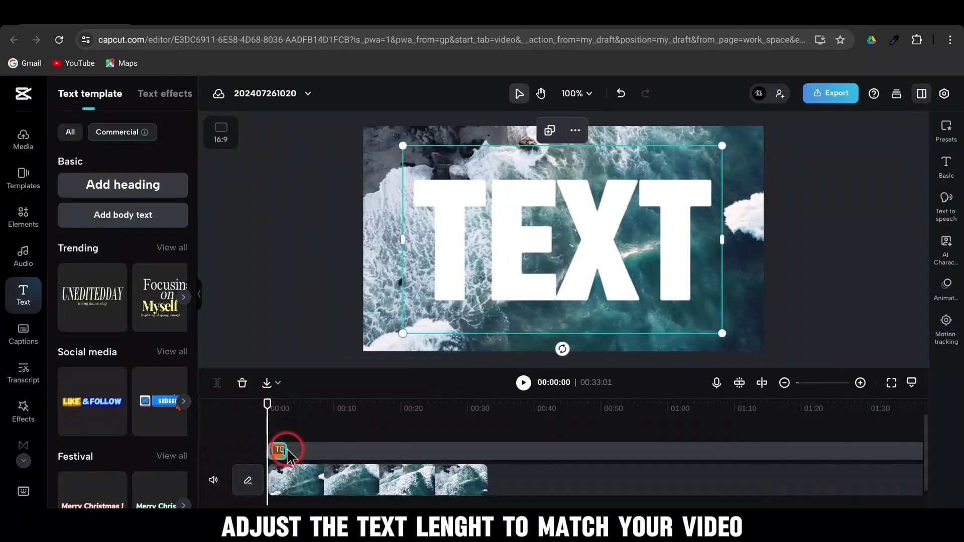
Stretch the TEXT clip so it ends with the 33-second ocean video
{"action": "mouse_move", "coordinate": [283, 450]}
{"action": "left_mouse_down"}
{"action": "mouse_move", "coordinate": [496, 452]}
{"action": "mouse_move", "coordinate": [489, 475]}
{"action": "left_mouse_up"}
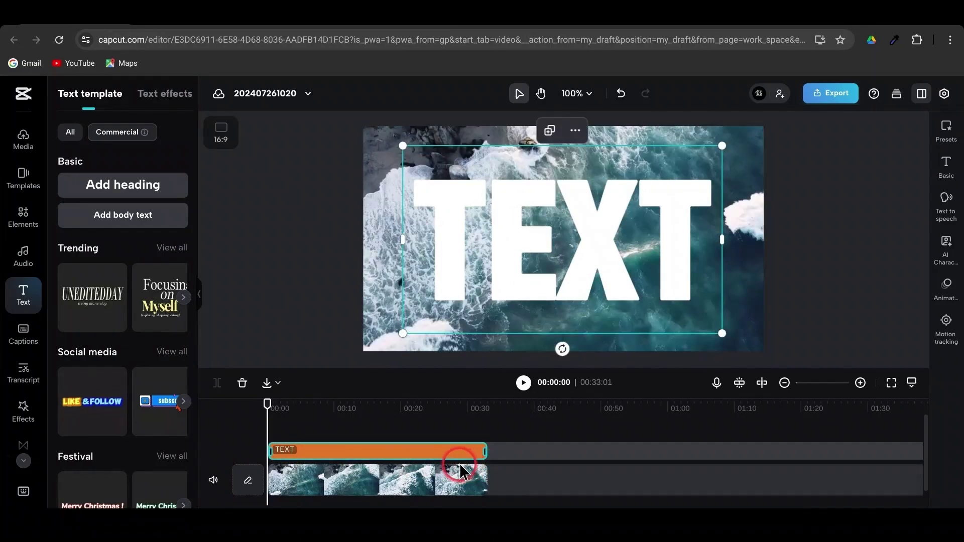
Move the ocean video onto a track above the TEXT clip
{"action": "left_click_drag", "start_coordinate": [370, 489], "coordinate": [336, 421]}
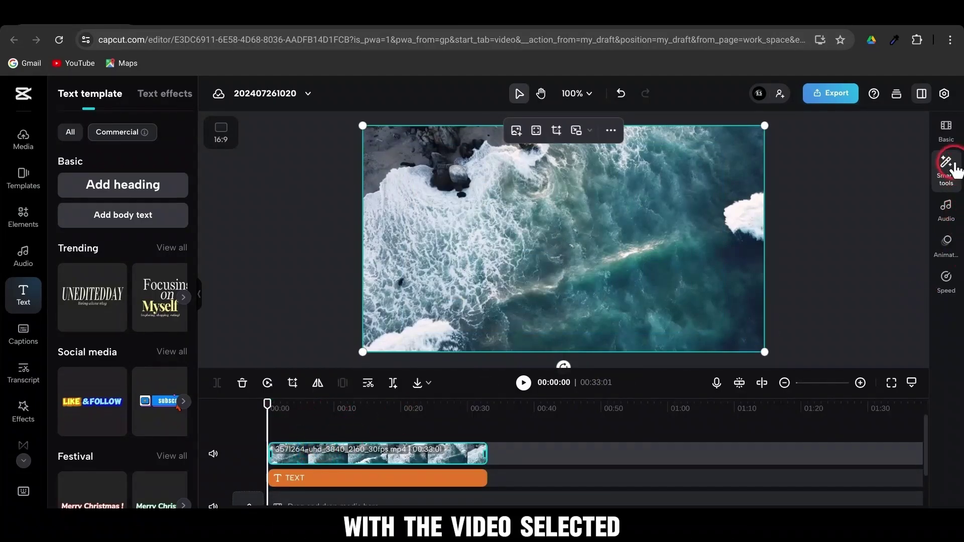
Set the ocean video's blend mode to Multiply in its Basic properties
{"action": "left_click", "coordinate": [945, 128]}
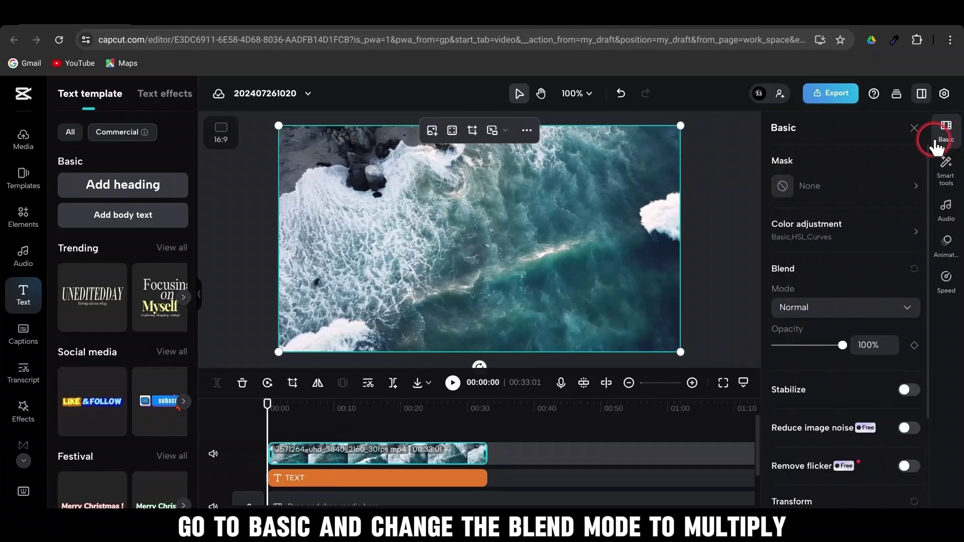
{"action": "left_click", "coordinate": [865, 309]}
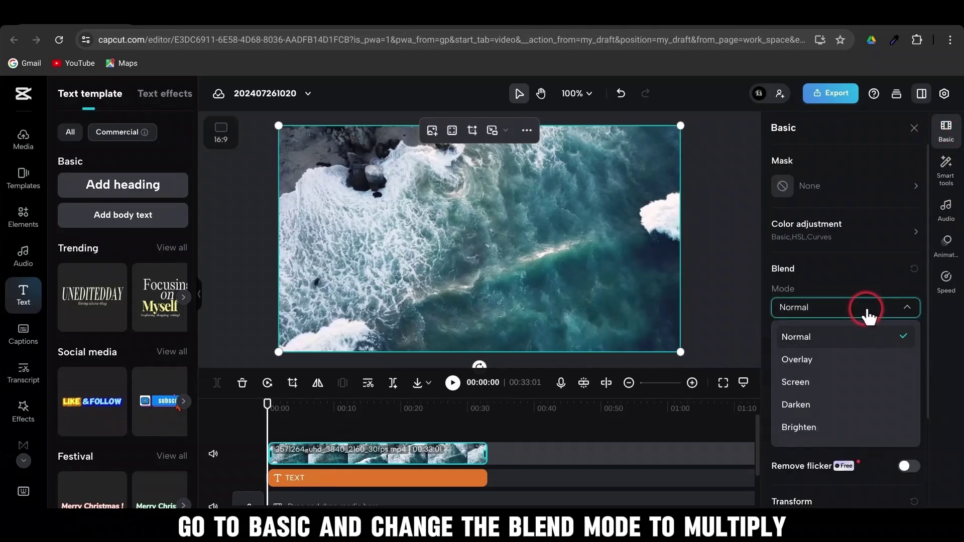
{"action": "scroll", "coordinate": [834, 408], "scroll_direction": "down", "scroll_amount": 1}
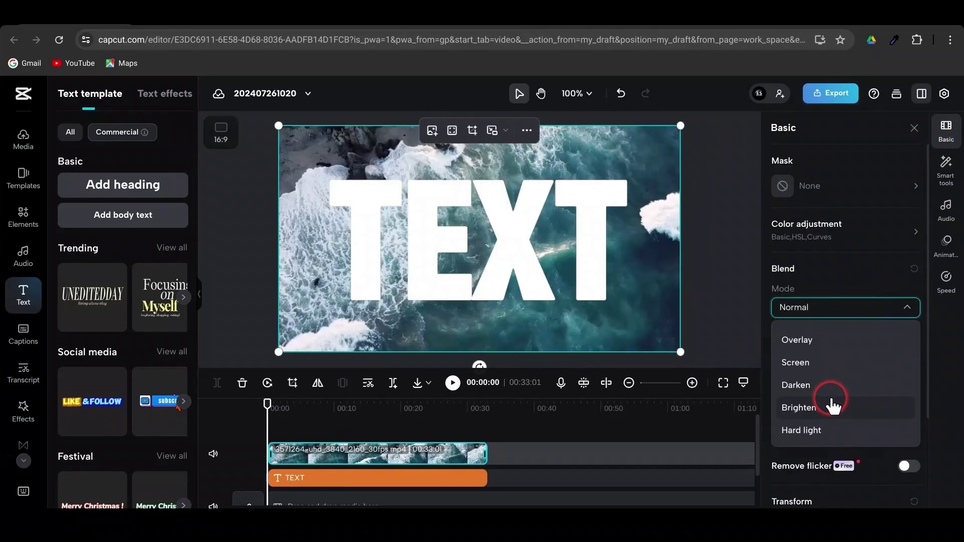
{"action": "scroll", "coordinate": [834, 407], "scroll_direction": "down", "scroll_amount": 1}
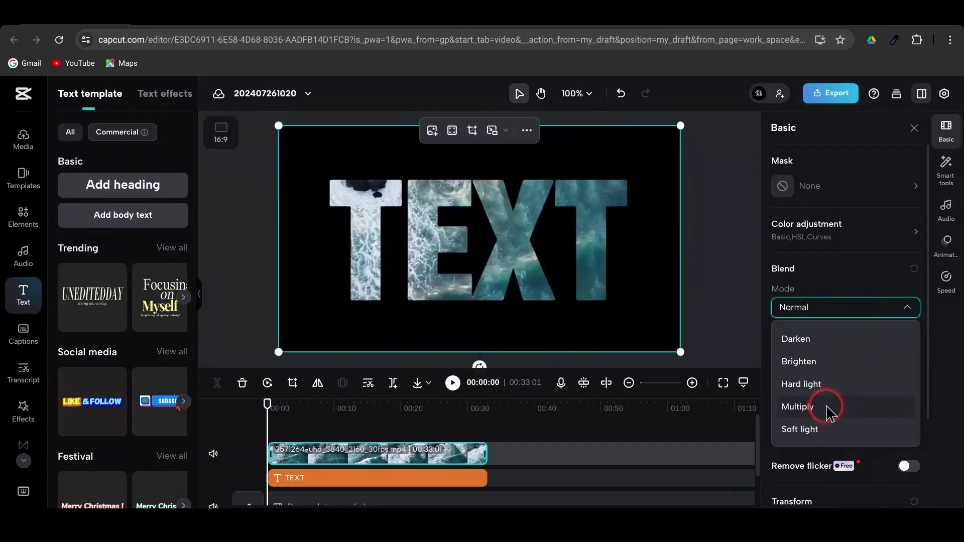
{"action": "left_click", "coordinate": [828, 411]}
{"action": "left_click", "coordinate": [914, 128]}
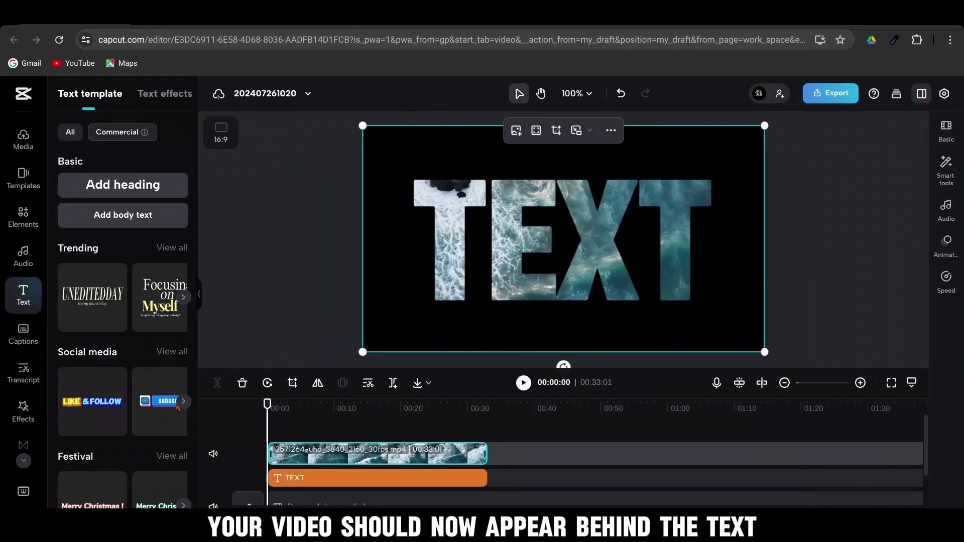
Play the preview to watch the ocean footage inside the TEXT letters
{"action": "left_click", "coordinate": [522, 384]}
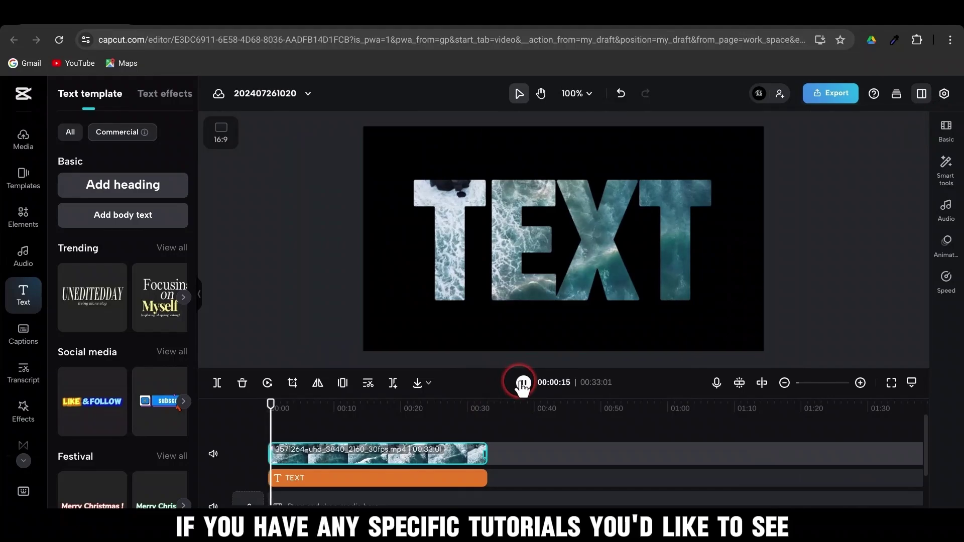